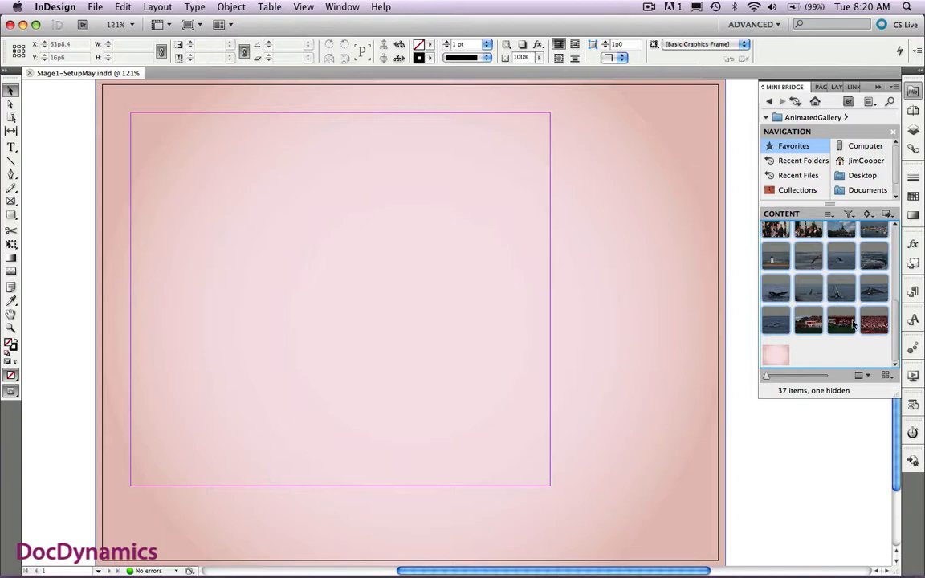
# - Load the selected photos from the AnimatedGallery folder in Mini Bridge for placement on the page
pyautogui.moveTo(853, 322); pyautogui.dragTo(181, 174)
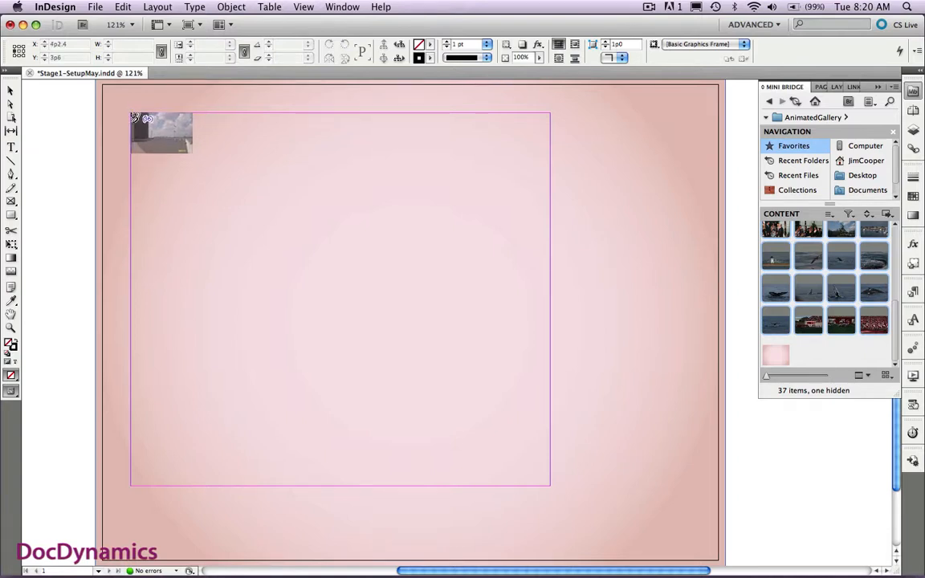
# - Try placing the loaded photos as a 3 by 3 grid across the upper part of the margin area, and undo the placement
pyautogui.moveTo(133, 116); pyautogui.dragTo(549, 374)
pyautogui.press('Right')
pyautogui.press('Right')
pyautogui.press('Up')
pyautogui.press('Up')
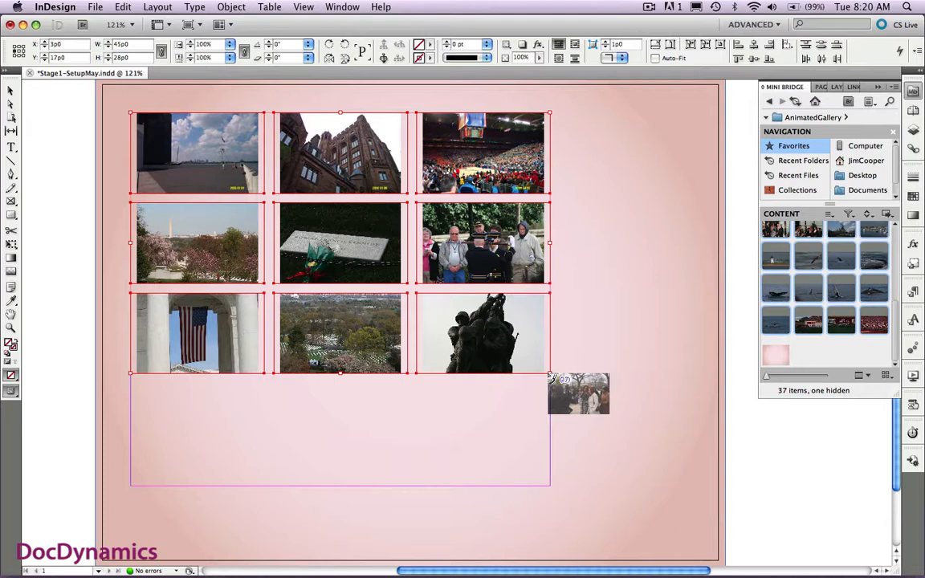
pyautogui.hotkey('ctrl', 'z')
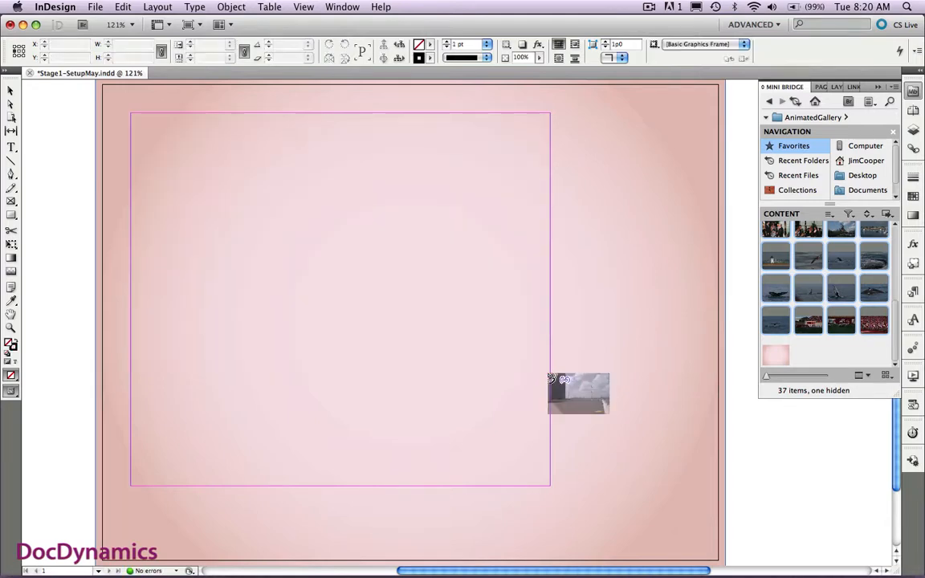
# - Set the page's column gutter to 0 in the Margins and Columns settings
pyautogui.click(150, 8)
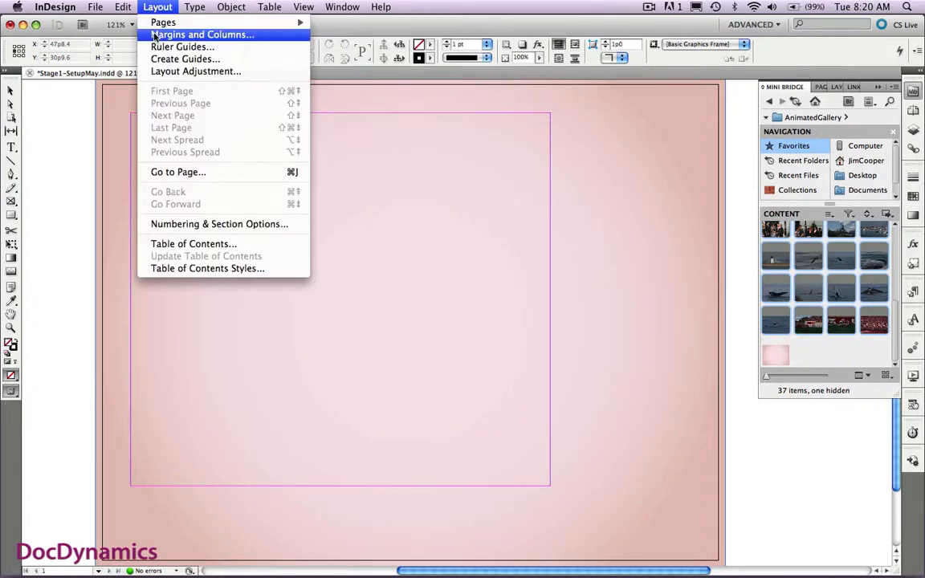
pyautogui.click(155, 37)
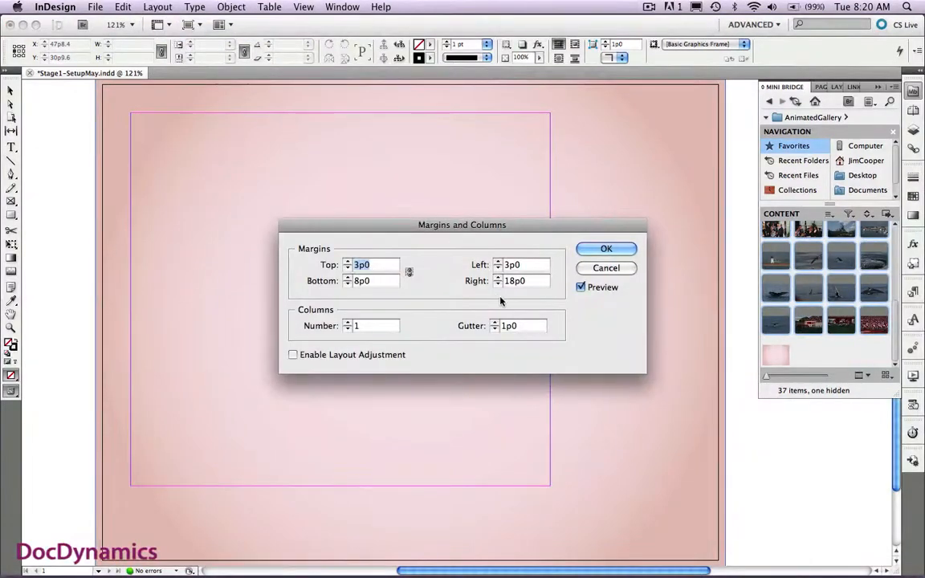
pyautogui.moveTo(521, 330); pyautogui.dragTo(481, 328)
pyautogui.write('0')
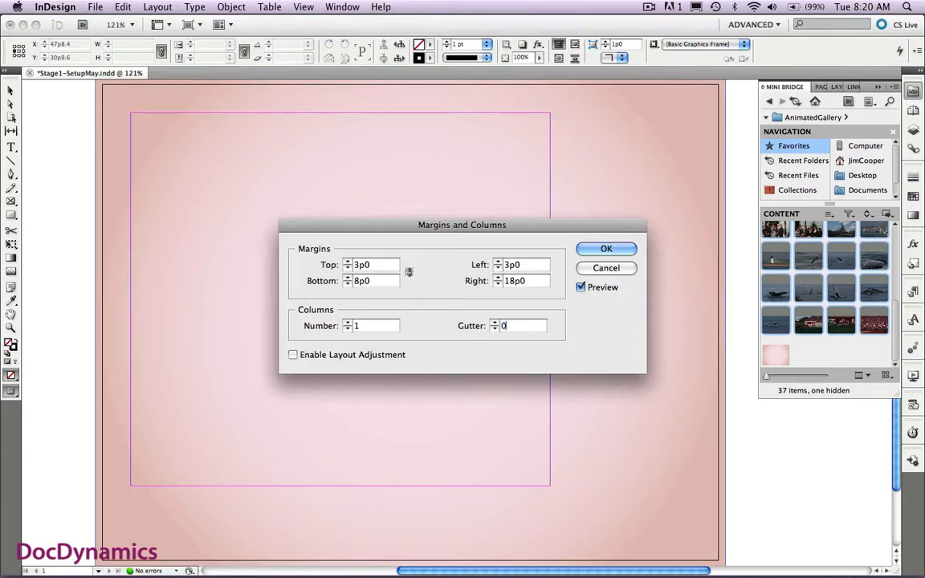
pyautogui.click(594, 252)
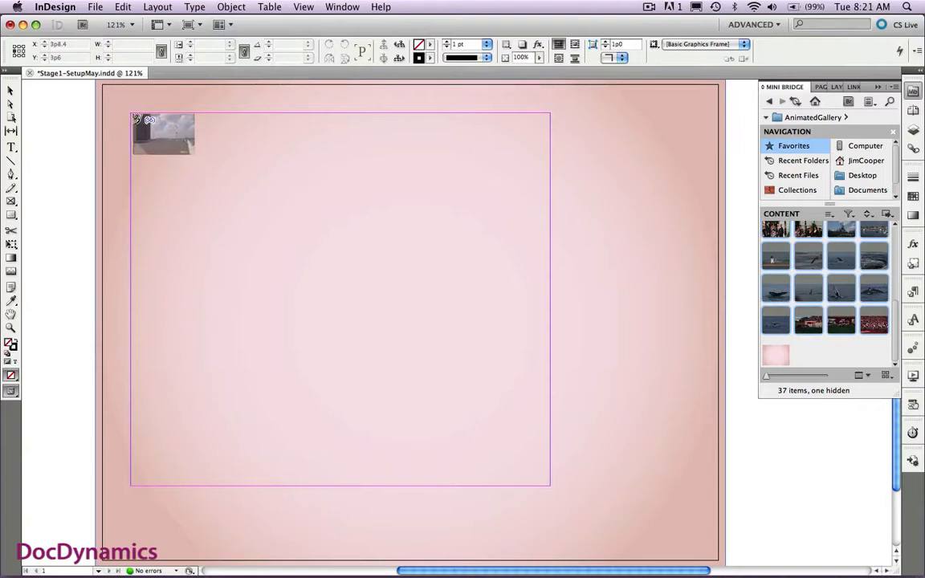
# - Place the first twelve loaded photos as a grid of three columns and four rows filling the margin area
pyautogui.moveTo(133, 113); pyautogui.dragTo(552, 487)
pyautogui.press('Up')
pyautogui.press('Up')
pyautogui.press('Up')
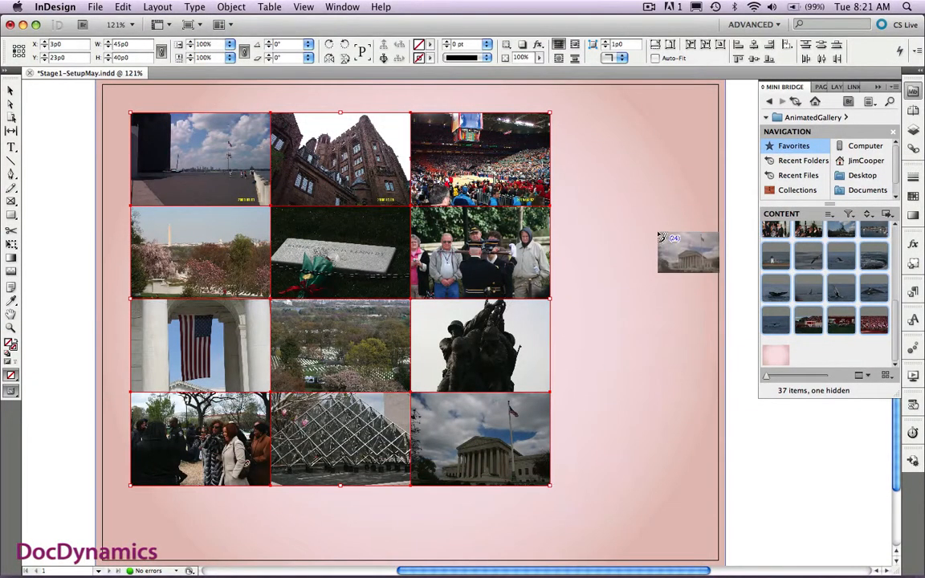
# - Lock the Gallery1 layer and place the next twelve photos on Gallery2 as a 3-column, 4-row grid filling the margin area
pyautogui.click(913, 130)
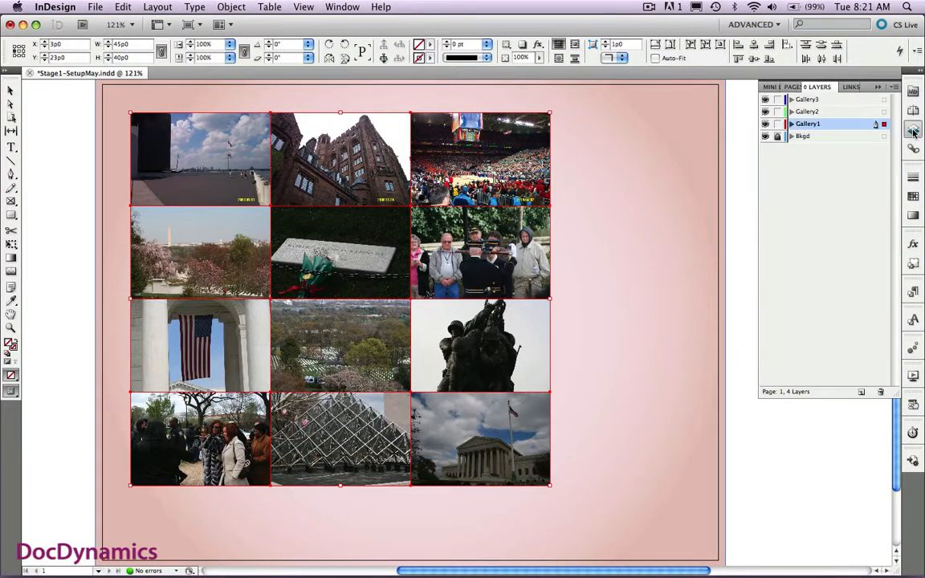
pyautogui.click(777, 124)
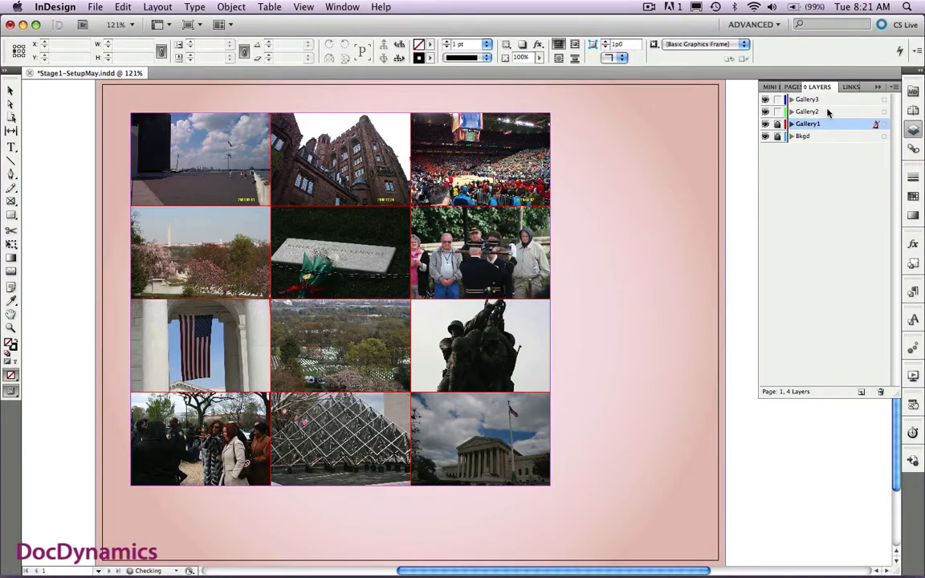
pyautogui.click(827, 112)
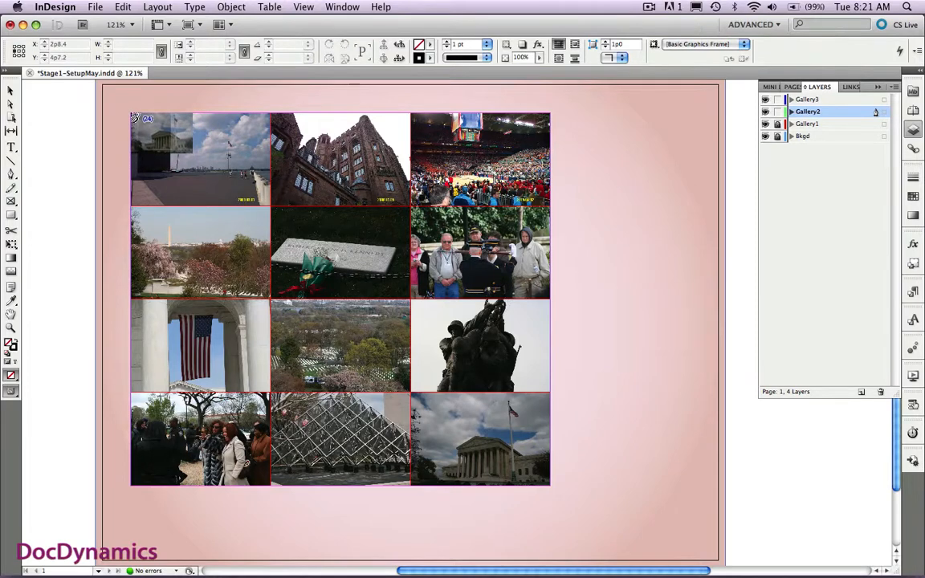
pyautogui.moveTo(131, 115); pyautogui.dragTo(549, 491)
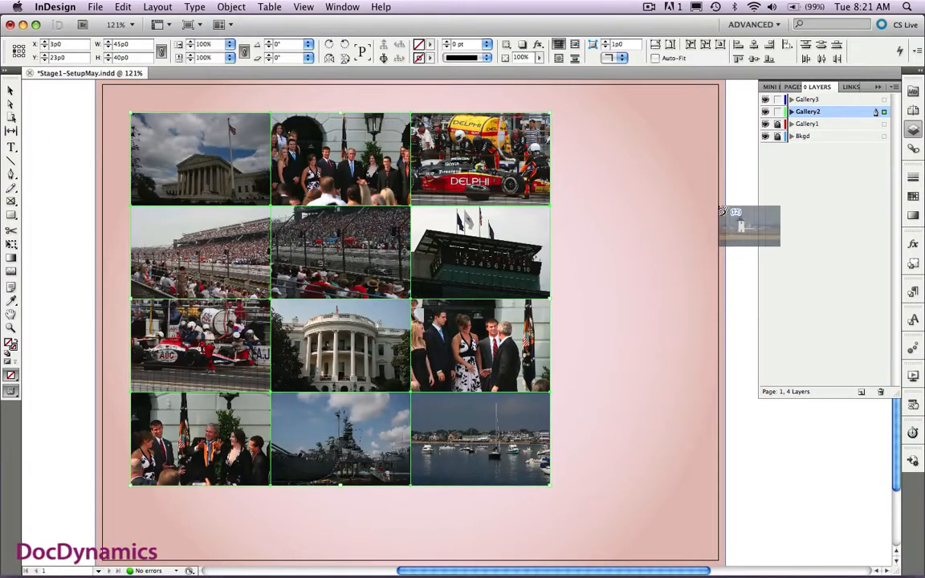
# - Lock the Gallery2 layer and hide both Gallery2 and Gallery1
pyautogui.click(777, 113)
pyautogui.click(765, 112)
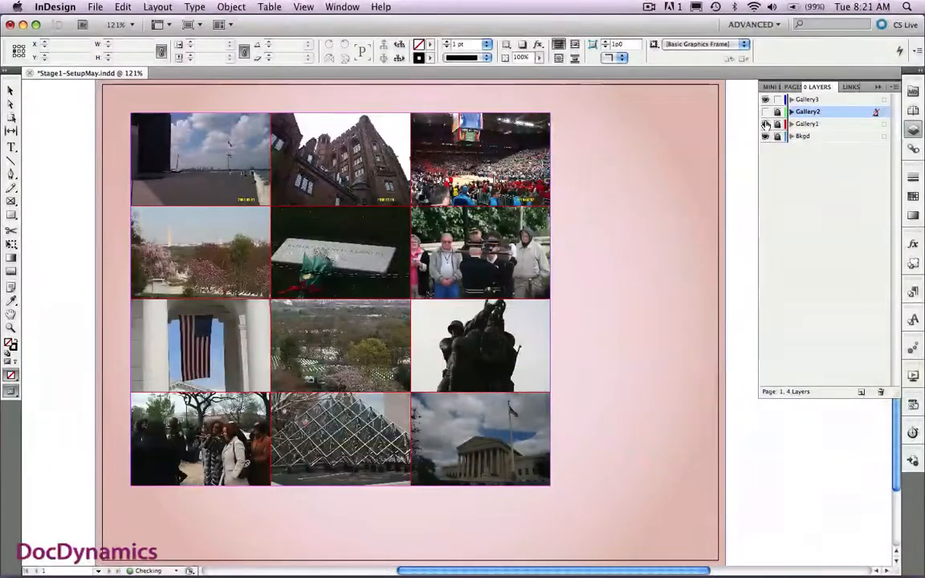
pyautogui.click(765, 124)
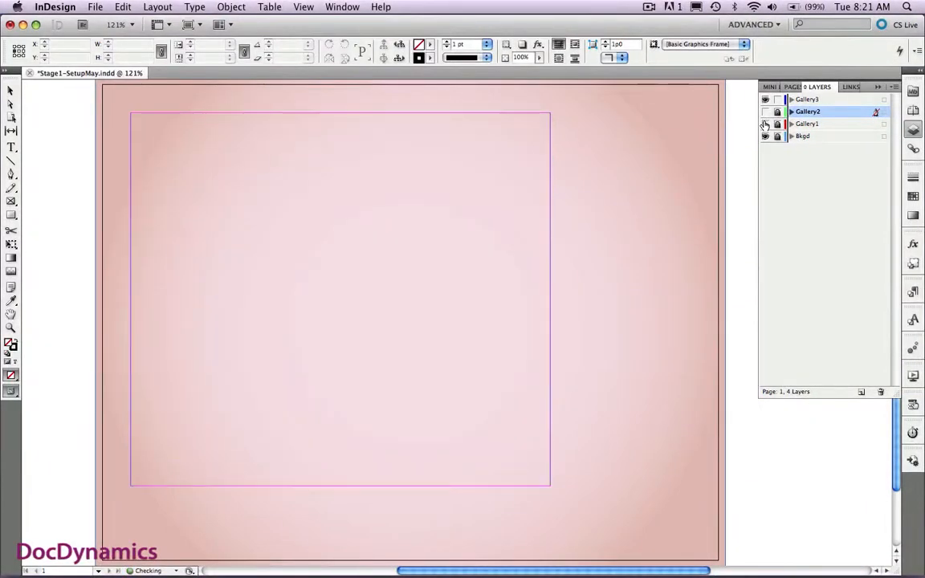
# - Place the remaining twelve photos on the Gallery3 layer as a 3-column, 4-row grid filling the margin area
pyautogui.click(830, 100)
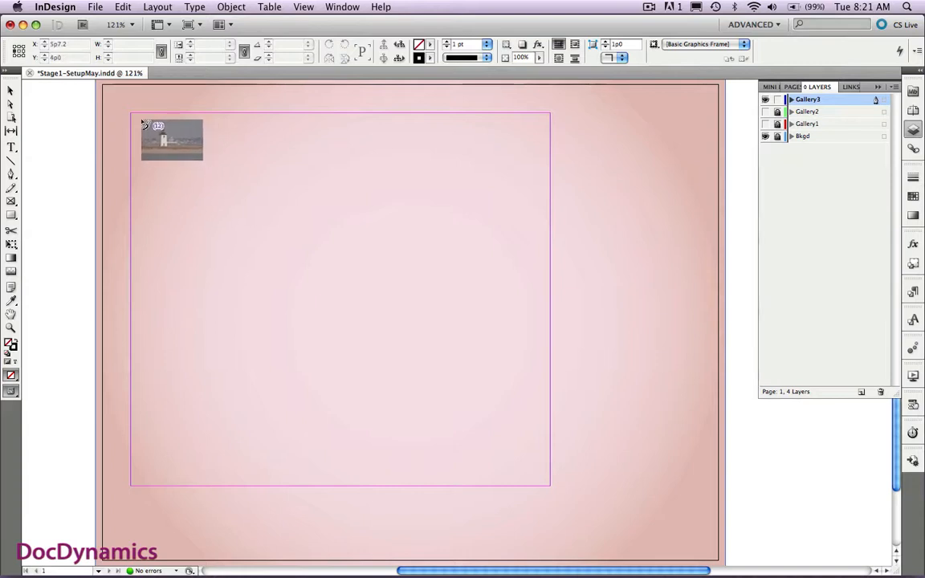
pyautogui.moveTo(132, 113); pyautogui.dragTo(547, 486)
pyautogui.press('Right')
pyautogui.press('Right')
pyautogui.press('Up')
pyautogui.press('Up')
pyautogui.press('Up')
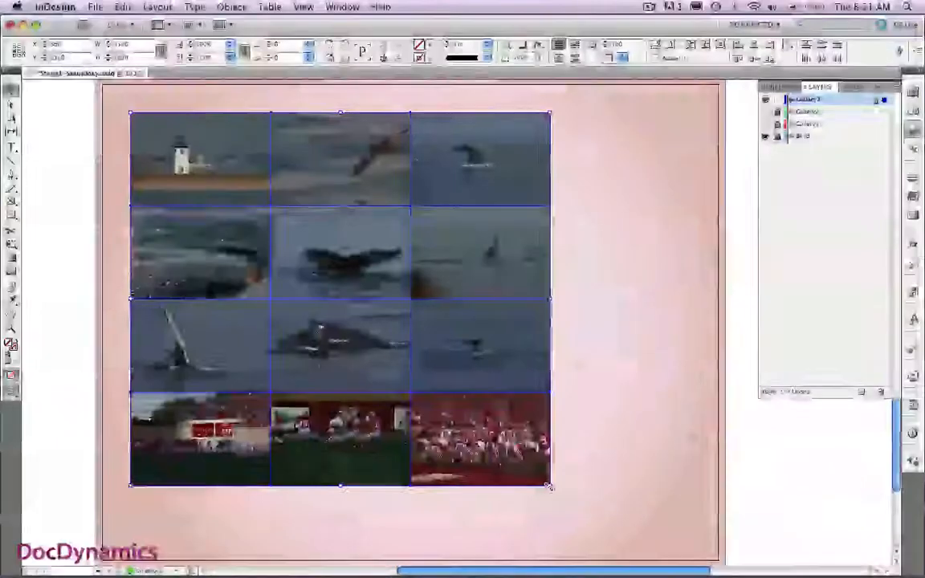
# - Show the Gallery2 and Gallery1 layers again and deselect the photos
pyautogui.click(764, 112)
pyautogui.click(739, 136)
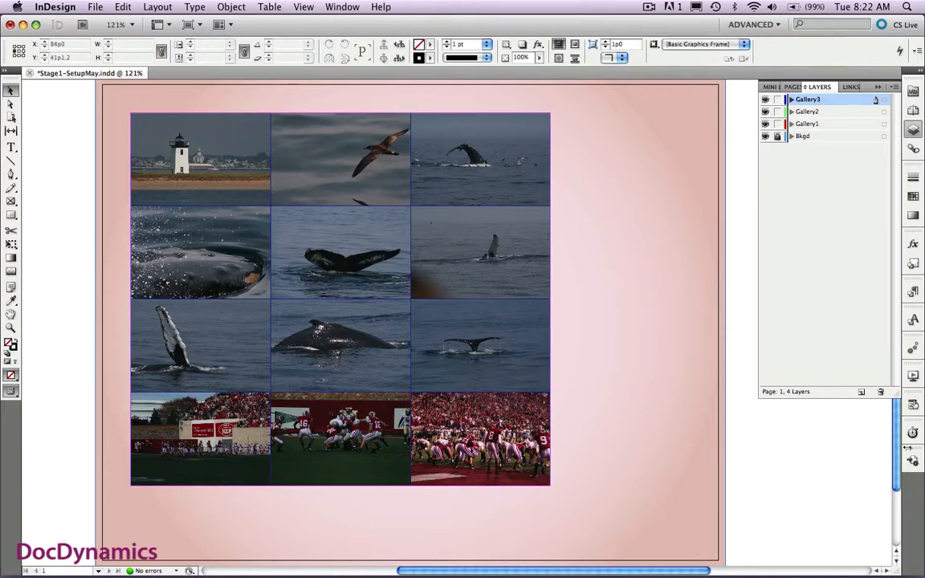
# - Select all the stacked gallery photos and apply the Fade In animation preset to them
pyautogui.click(912, 349)
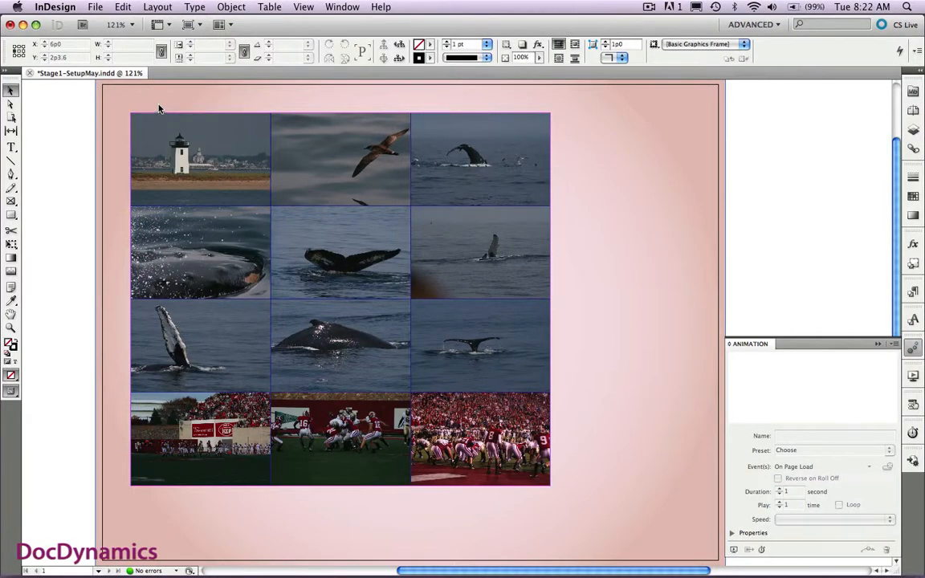
pyautogui.moveTo(160, 96); pyautogui.dragTo(522, 524)
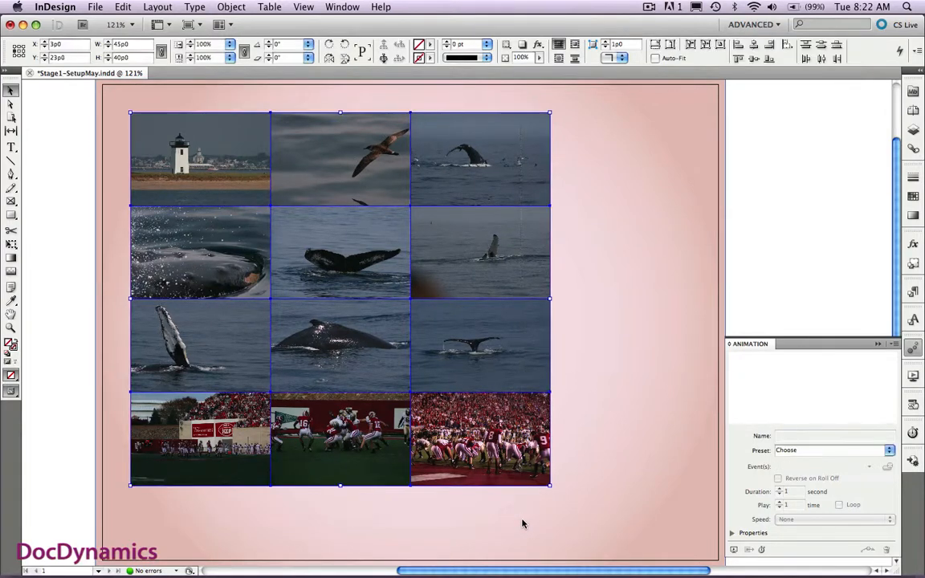
pyautogui.click(890, 451)
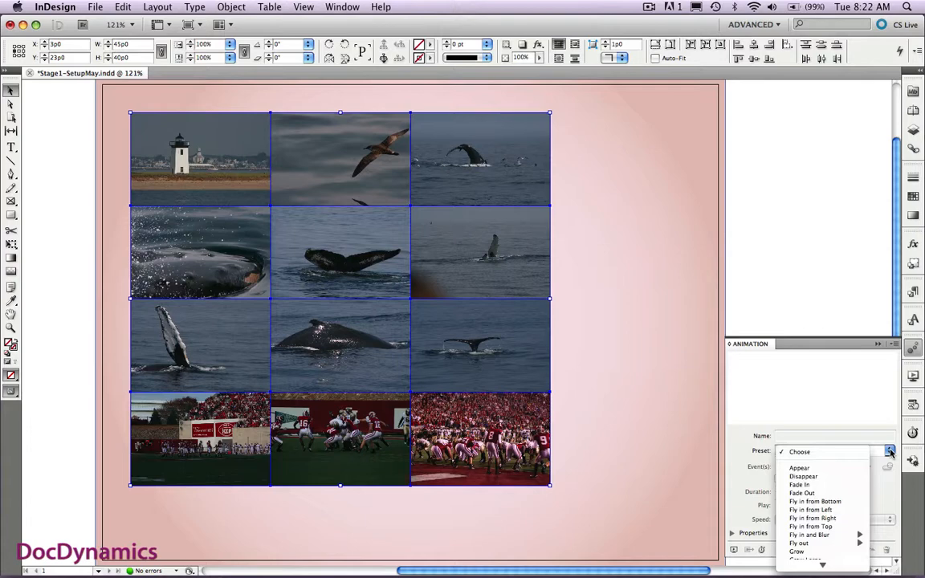
pyautogui.click(830, 485)
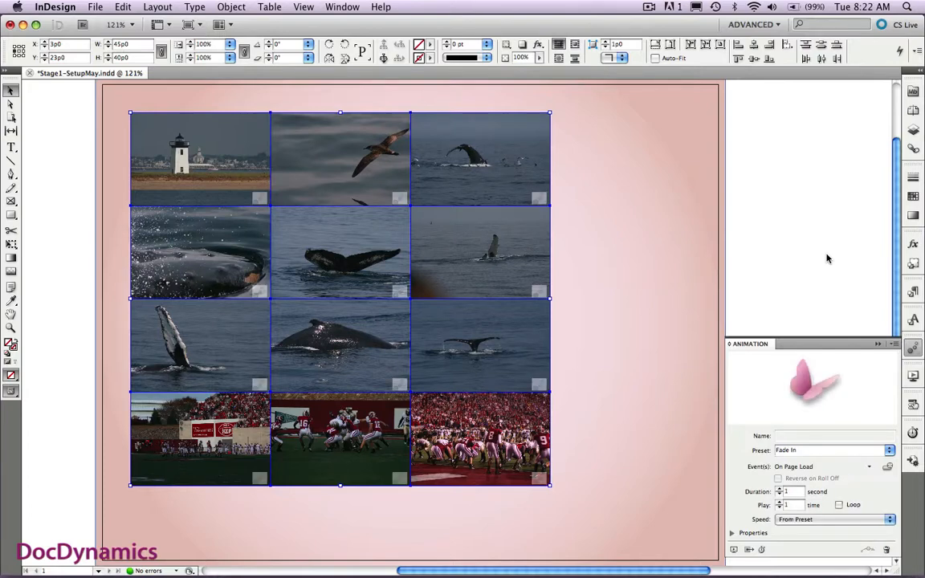
# - Export the document in Flash Player (SWF) format as Stage1-SetupMay.swf to the Test-n-Toss folder
pyautogui.press('super+e')
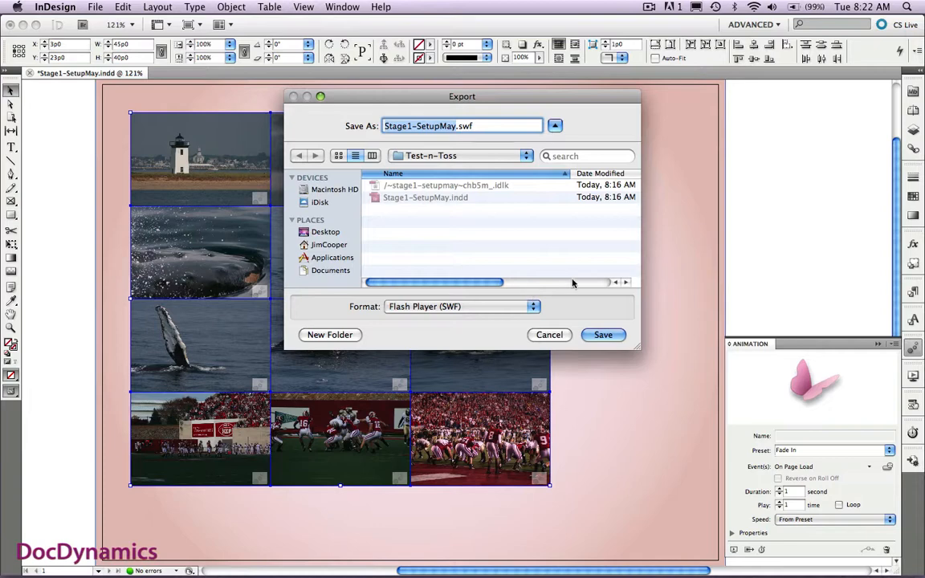
pyautogui.click(596, 336)
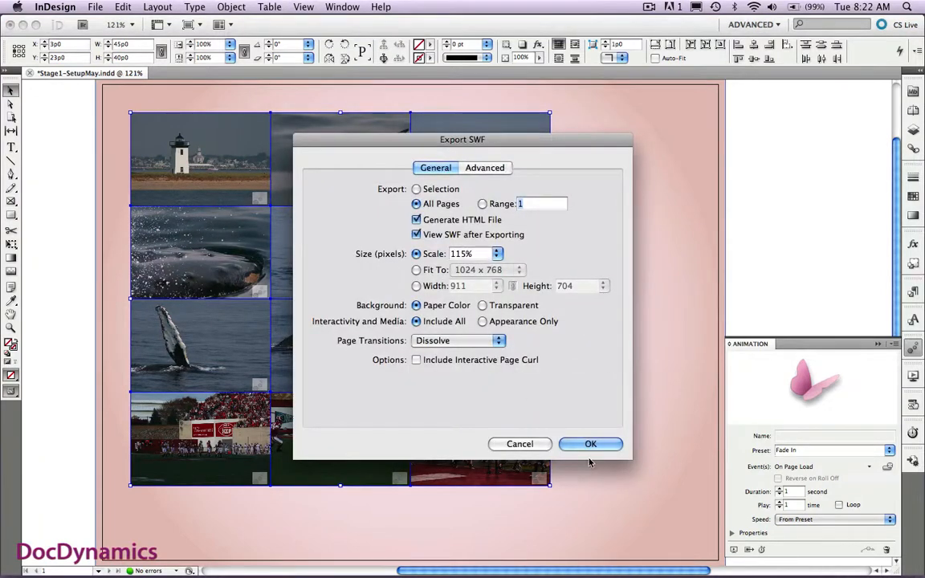
pyautogui.click(592, 444)
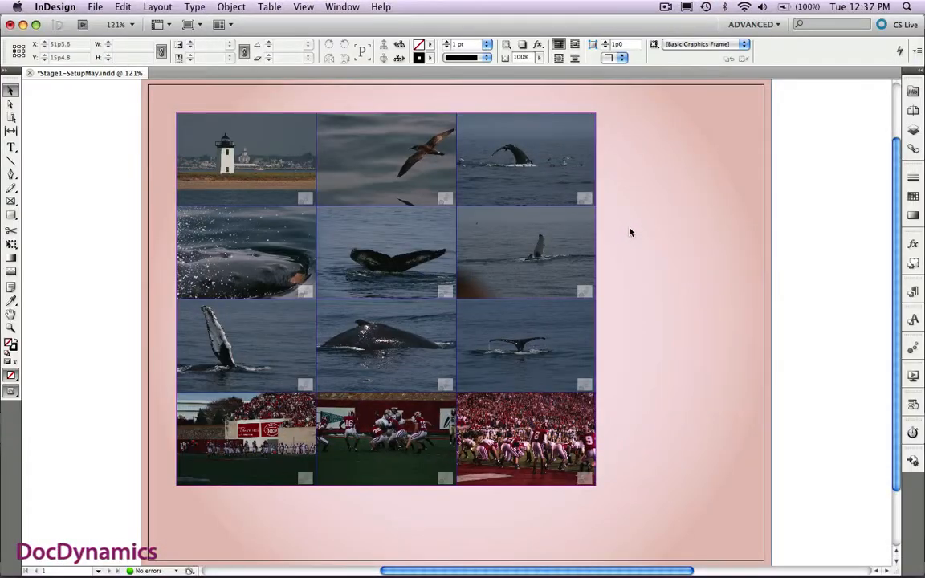
# - Select all the stacked gallery photos and set their animation duration to 0.25 second
pyautogui.click(913, 348)
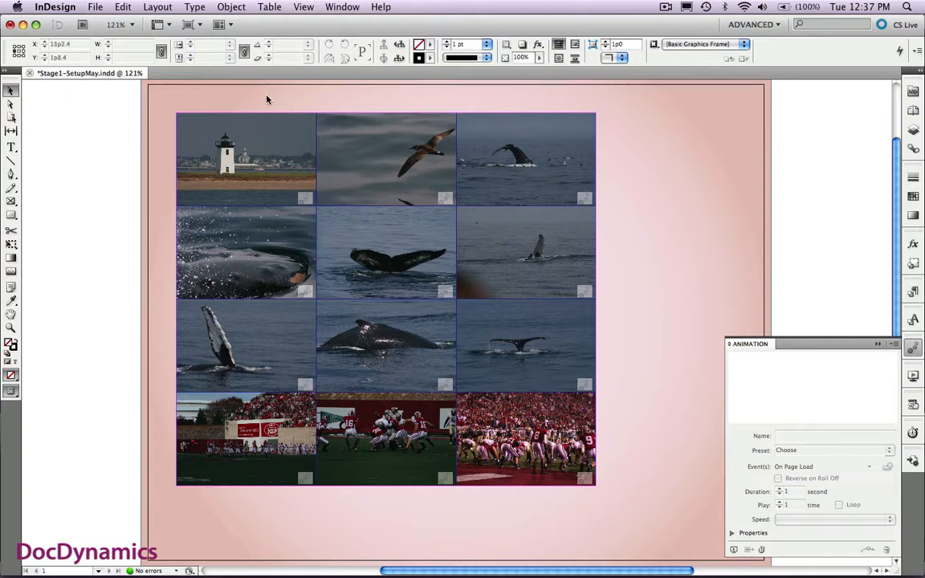
pyautogui.moveTo(266, 97); pyautogui.dragTo(558, 506)
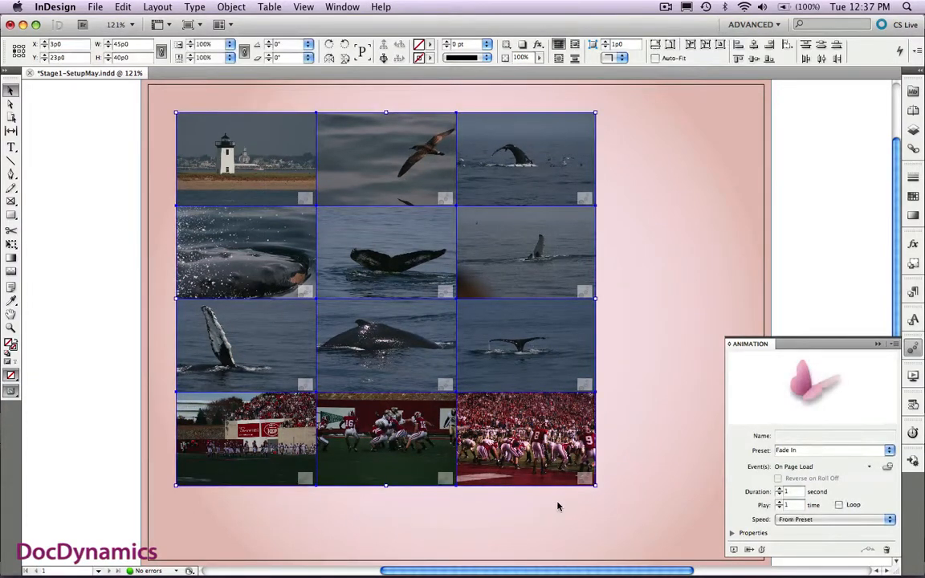
pyautogui.click(779, 493)
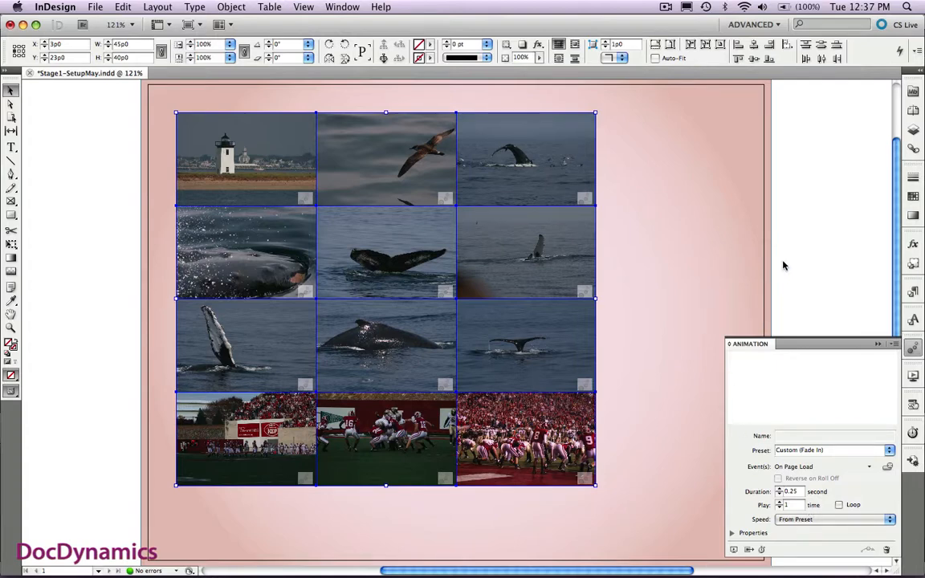
# - Unlock the Bkgd layer and show its contact e-mail text frame and gallery title
pyautogui.click(912, 131)
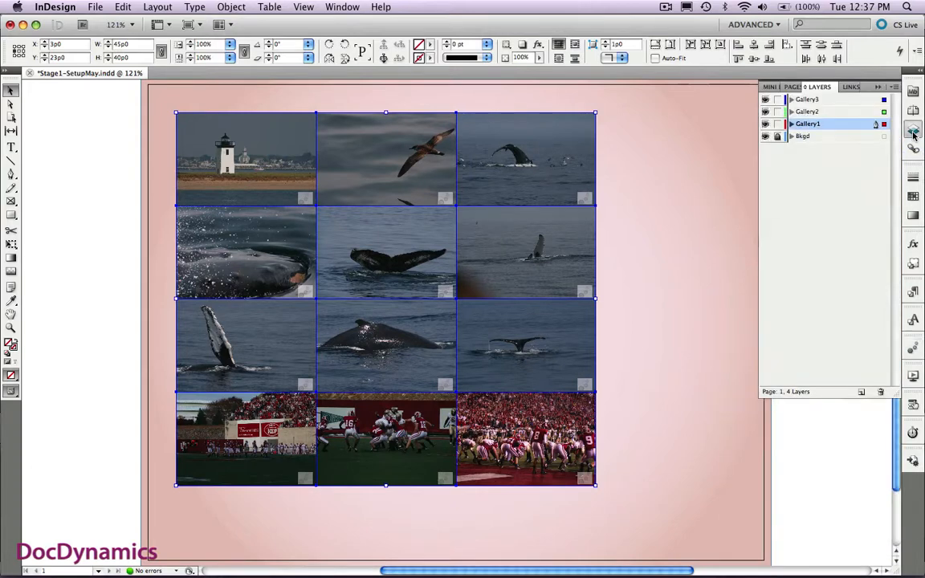
pyautogui.click(791, 137)
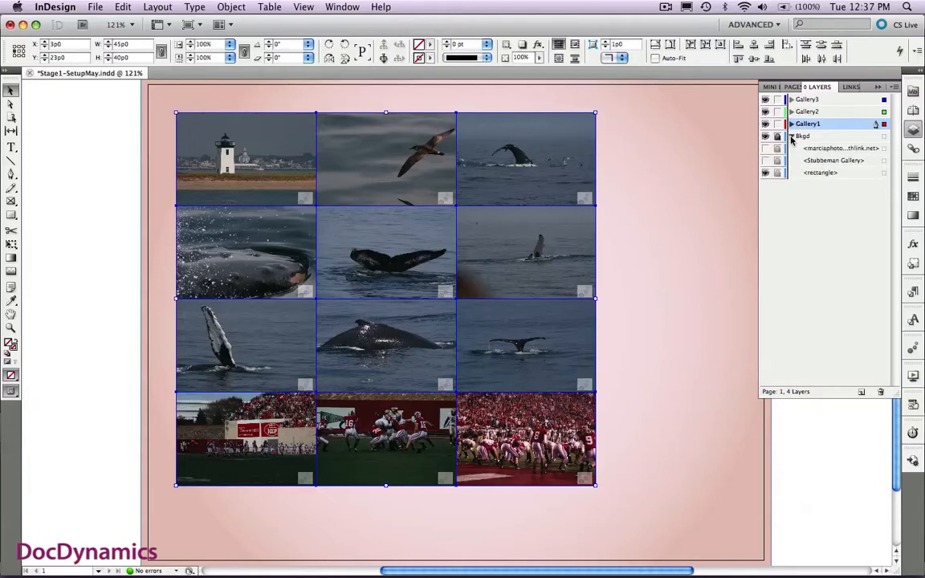
pyautogui.click(778, 137)
pyautogui.click(765, 149)
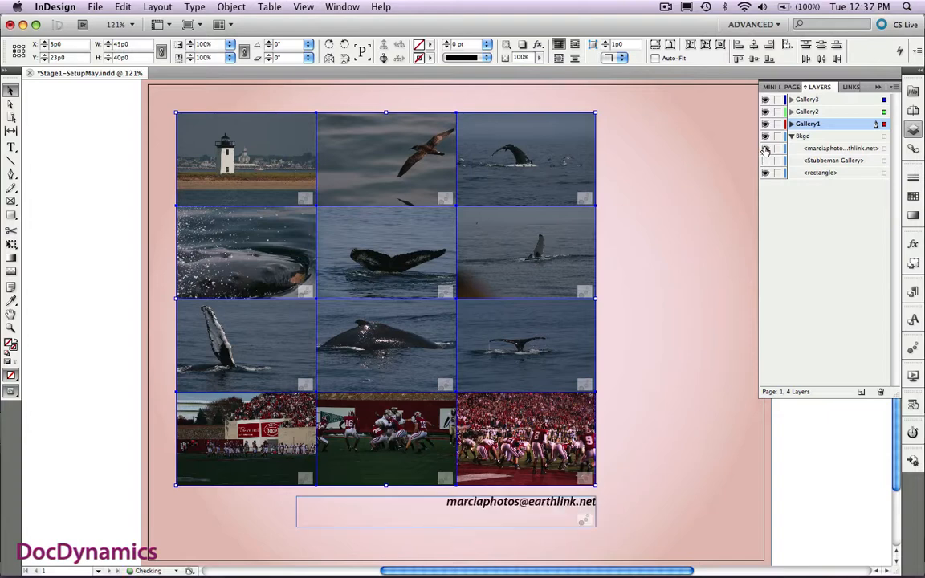
pyautogui.click(765, 161)
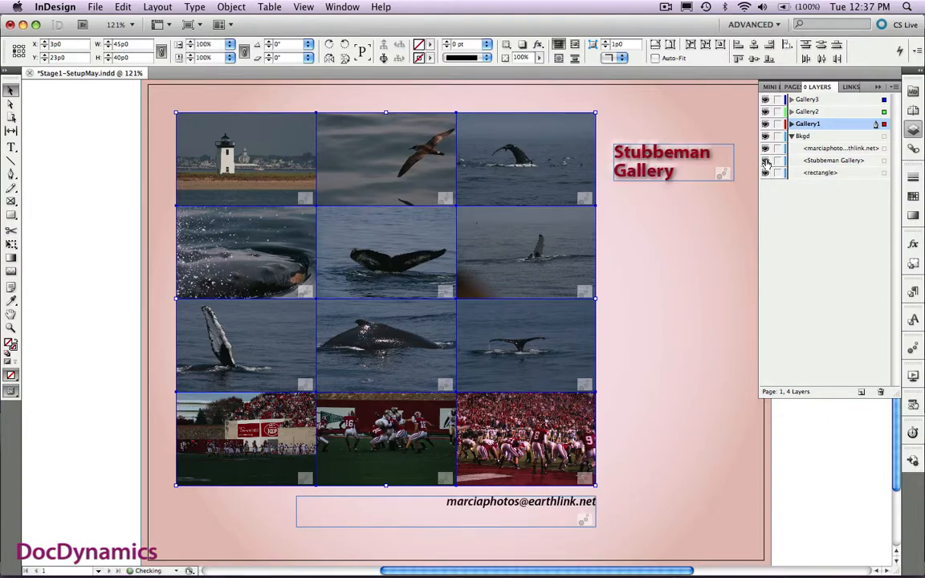
# - Review the animation settings of the gallery title and the contact e-mail text frame
pyautogui.click(714, 157)
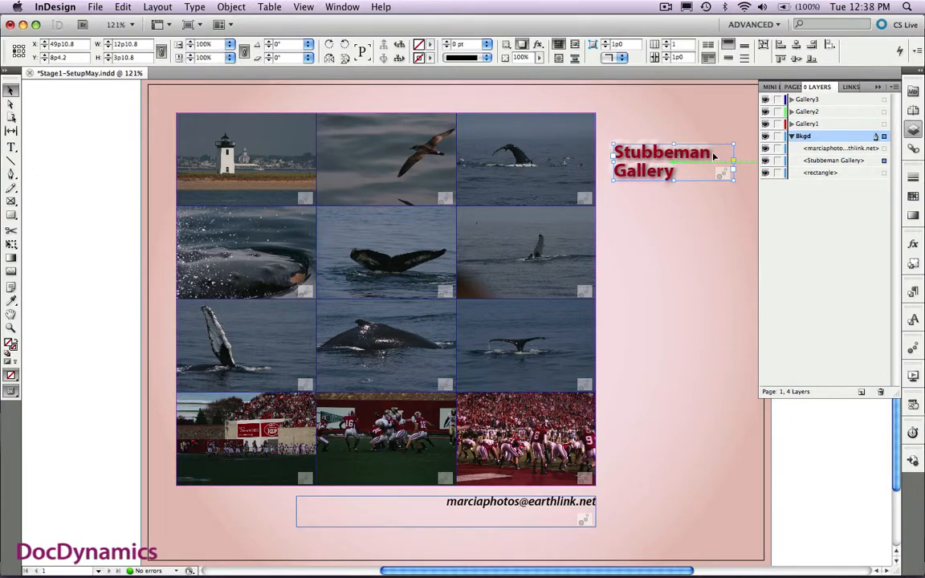
pyautogui.click(913, 350)
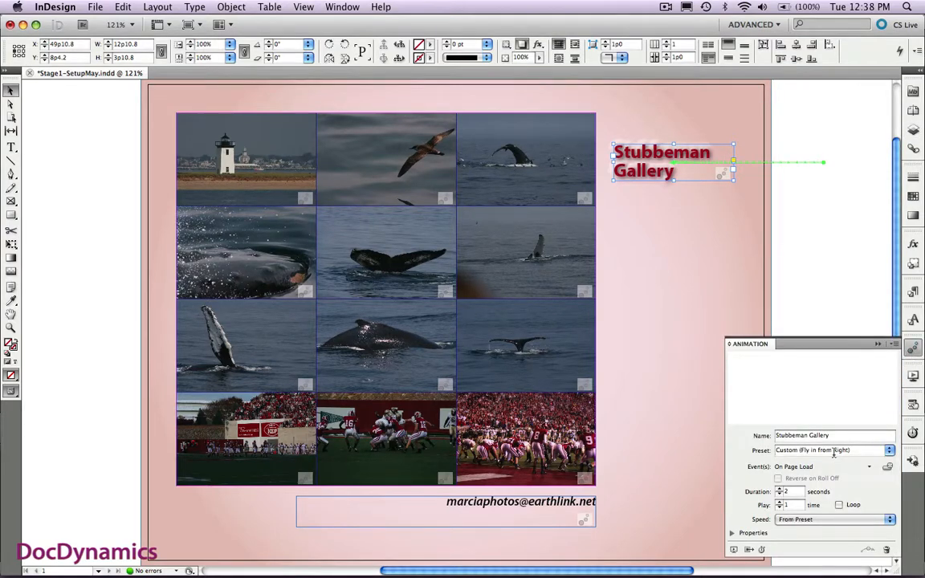
pyautogui.click(557, 522)
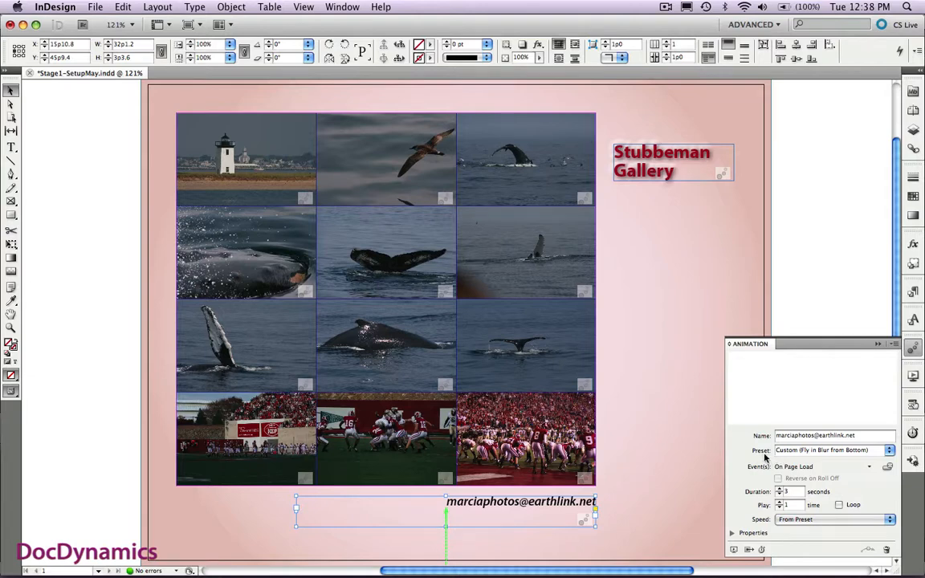
pyautogui.click(676, 178)
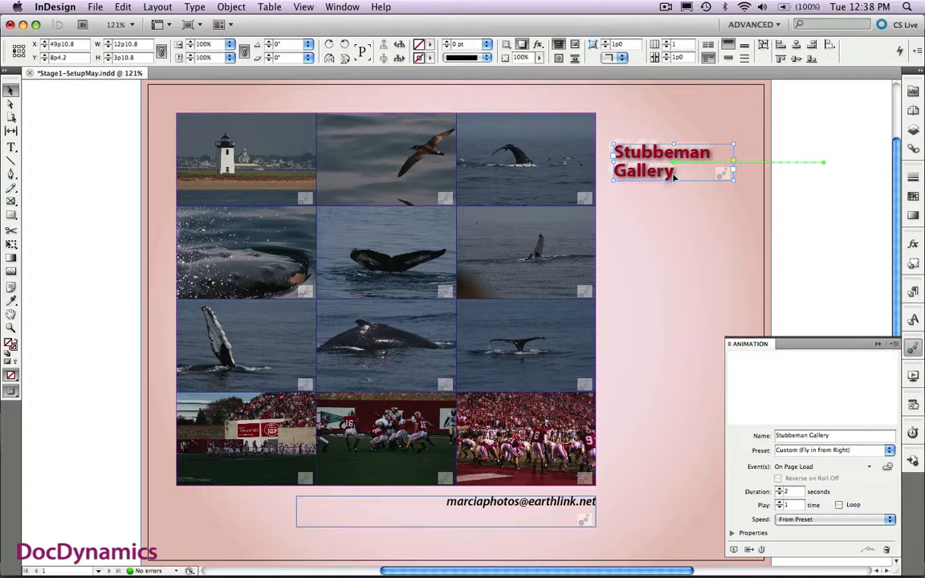
# - Review the page-load timing delays of the gallery title and the contact e-mail text frame
pyautogui.click(913, 432)
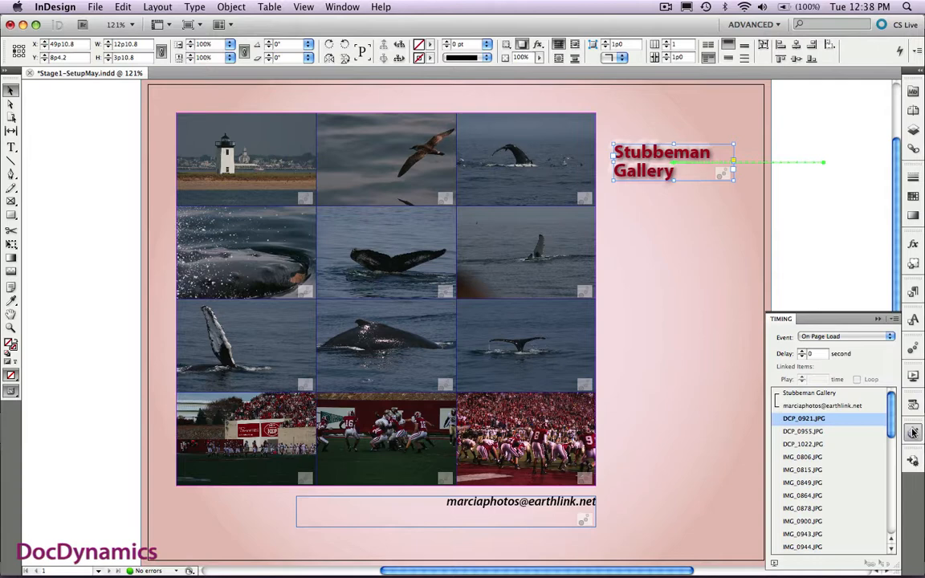
pyautogui.click(843, 393)
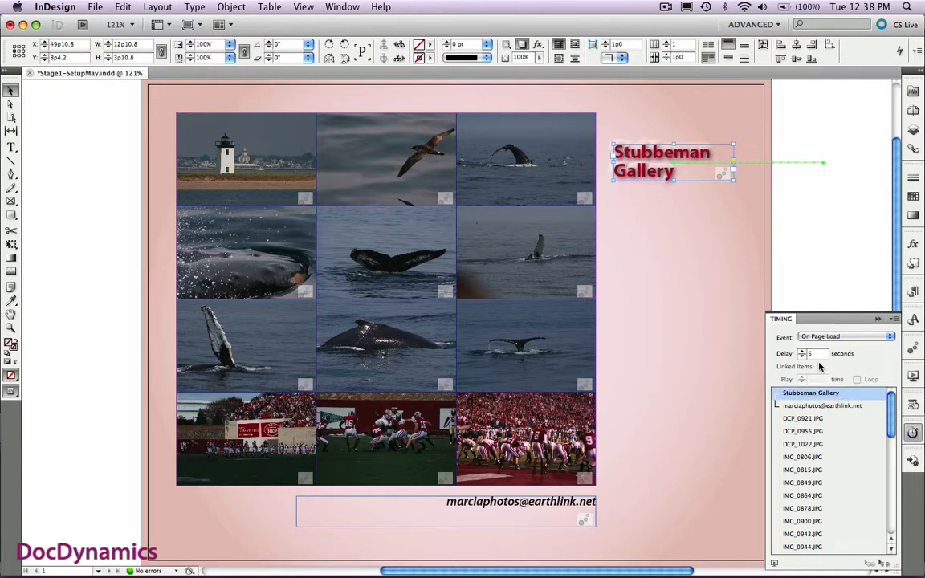
pyautogui.click(844, 407)
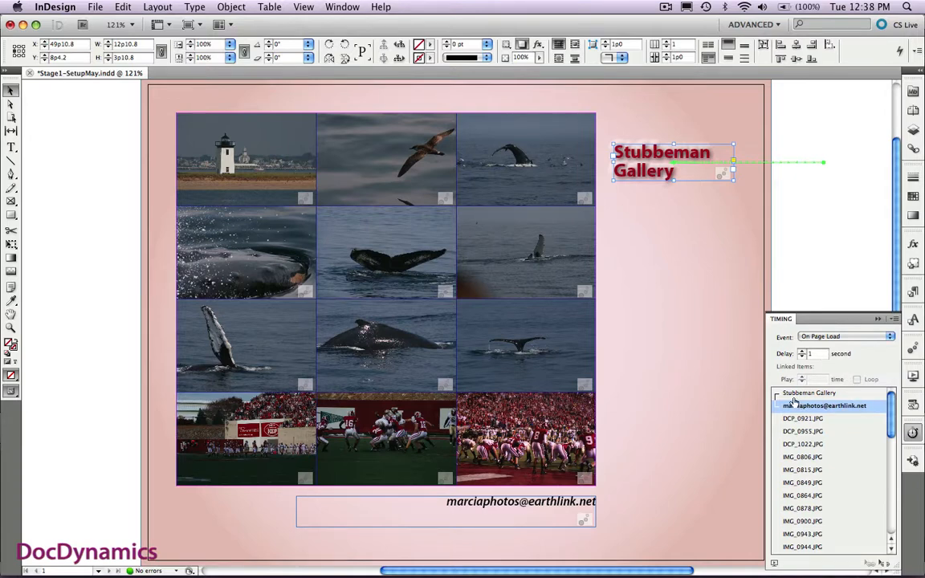
# - Link DCP_0955.JPG, IMG_0806.JPG and IMG_0864.JPG in the animation timing so they play together
pyautogui.click(830, 432)
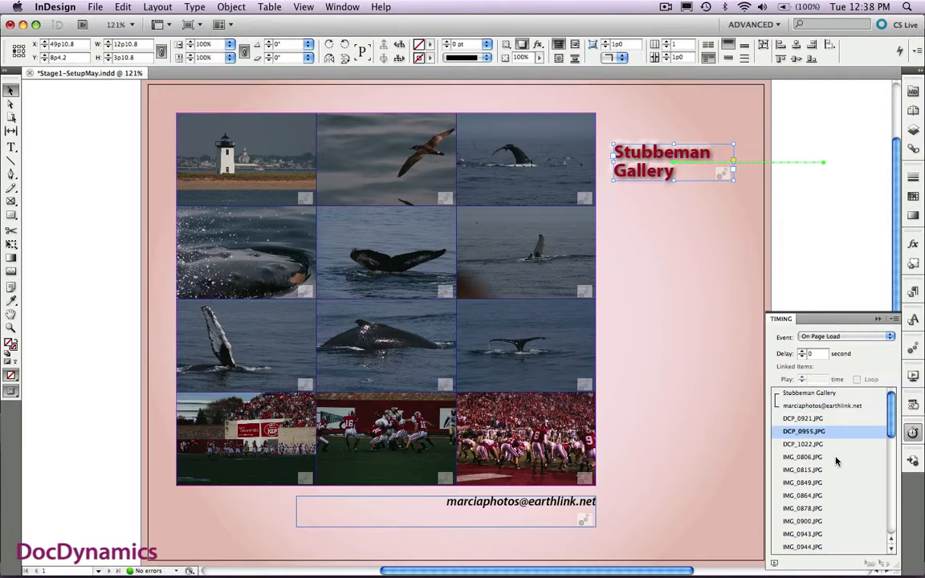
pyautogui.keyDown('super'); pyautogui.click(836, 456); pyautogui.keyUp('super')
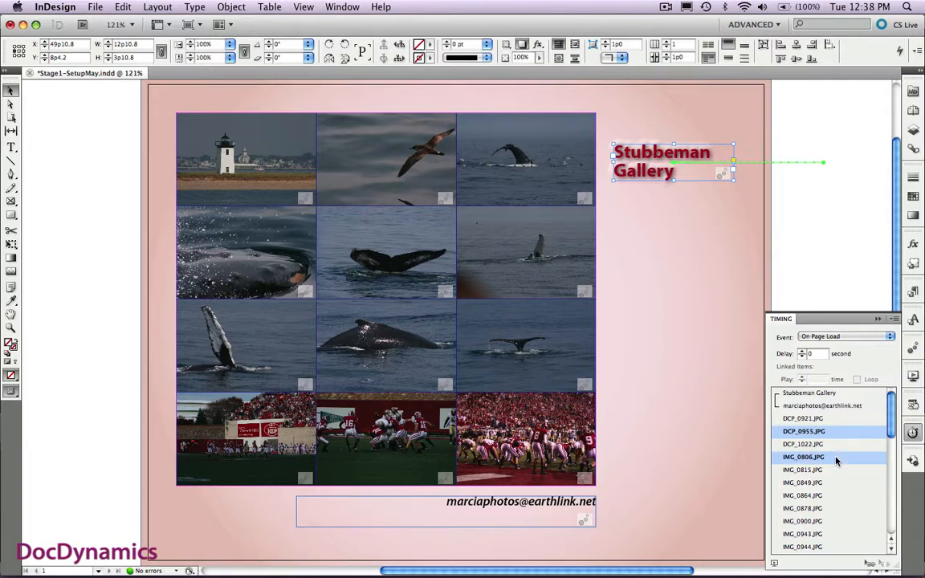
pyautogui.keyDown('super'); pyautogui.click(839, 498); pyautogui.keyUp('super')
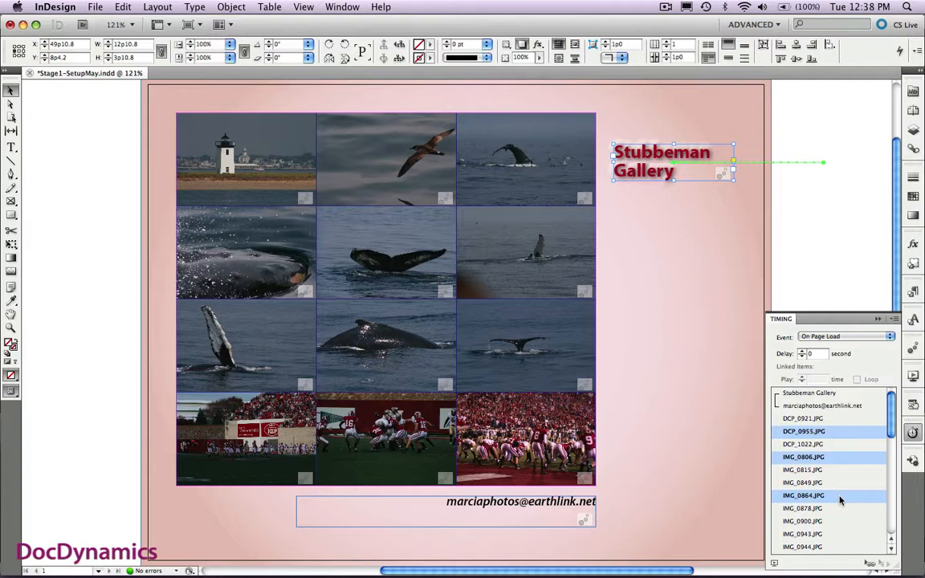
pyautogui.click(870, 564)
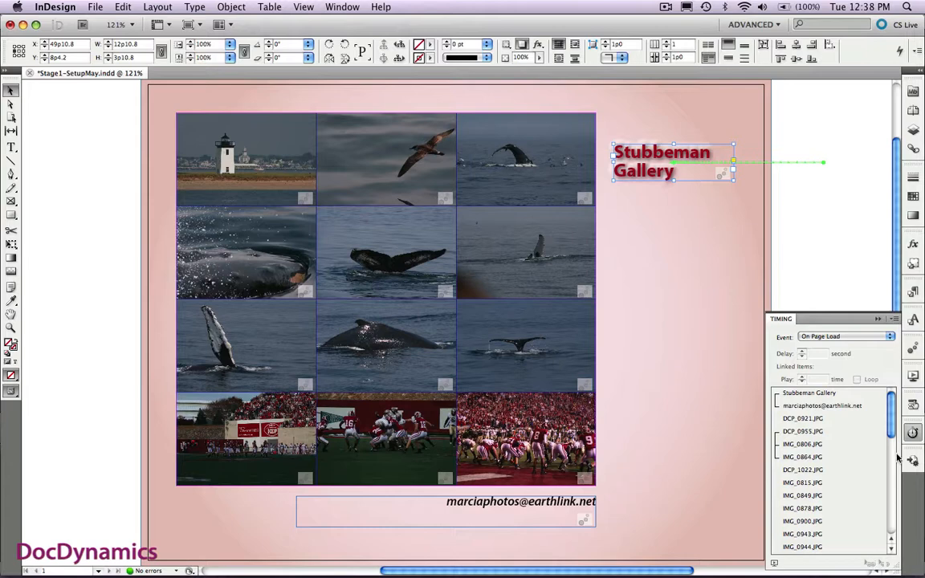
# - Move the last photo, IMG_3625.JPG, up the page-load animation order to sit between IMG_3238.JPG and IMG_3250.JPG
pyautogui.moveTo(891, 415); pyautogui.dragTo(893, 527)
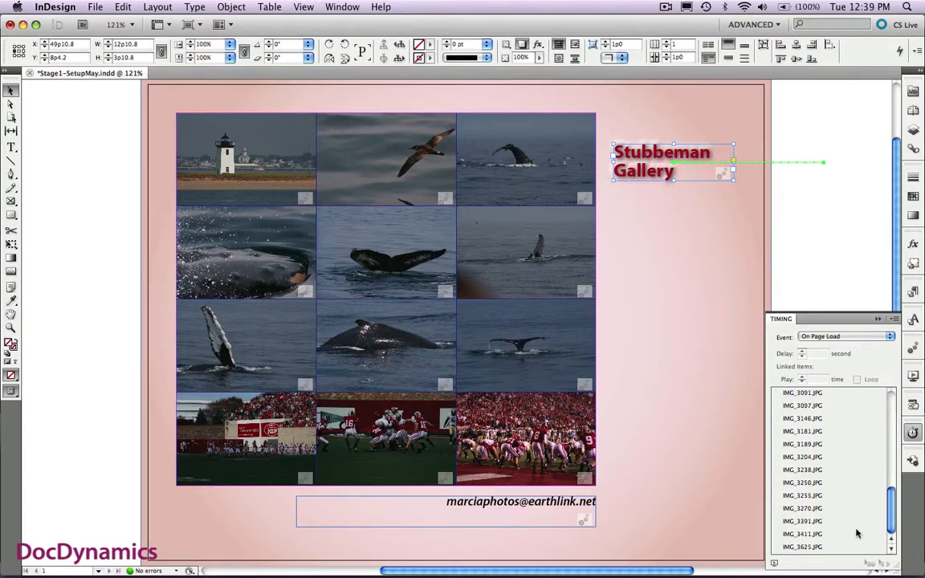
pyautogui.click(835, 548)
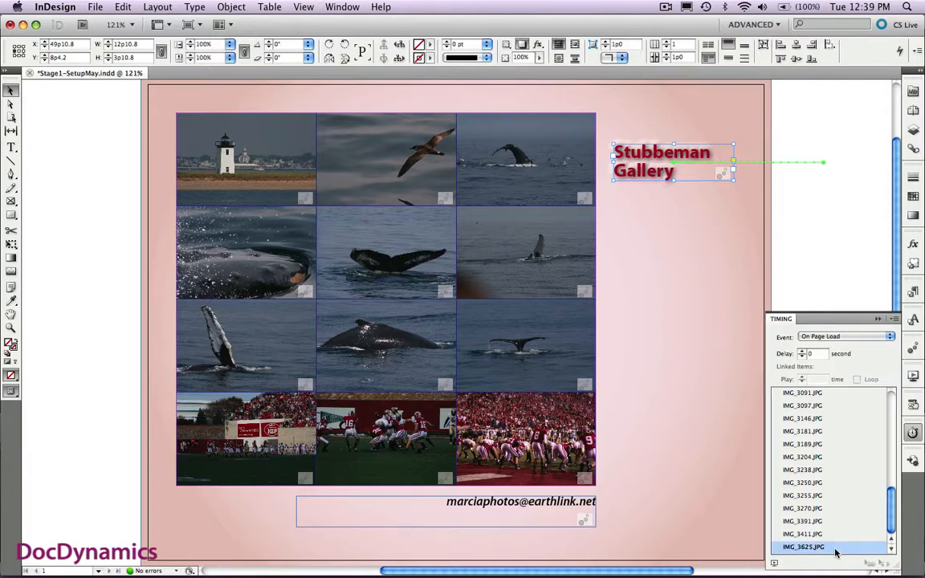
pyautogui.moveTo(834, 548); pyautogui.dragTo(835, 472)
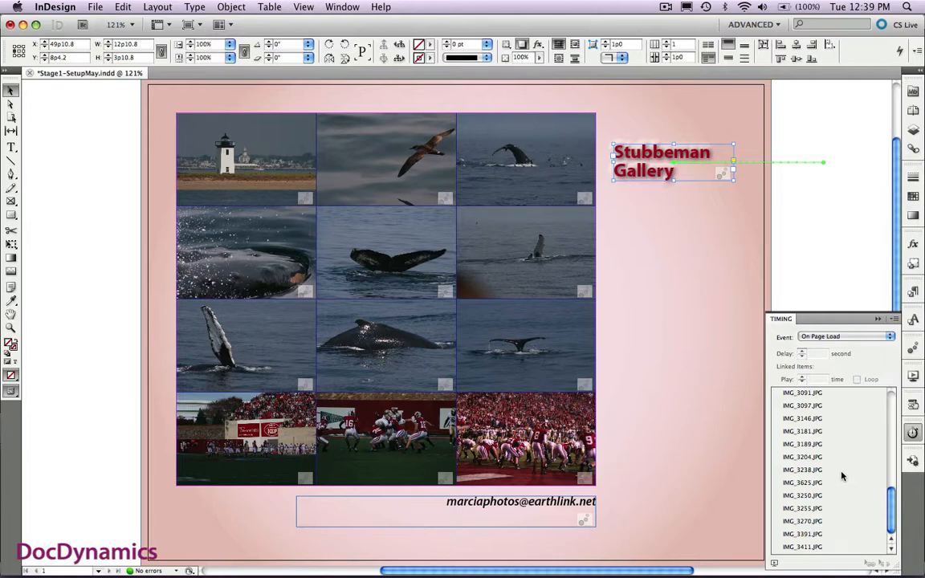
# - Move IMG_3250.JPG to the end of the animation order, and from there up between IMG_3204.JPG and IMG_3238.JPG
pyautogui.click(841, 499)
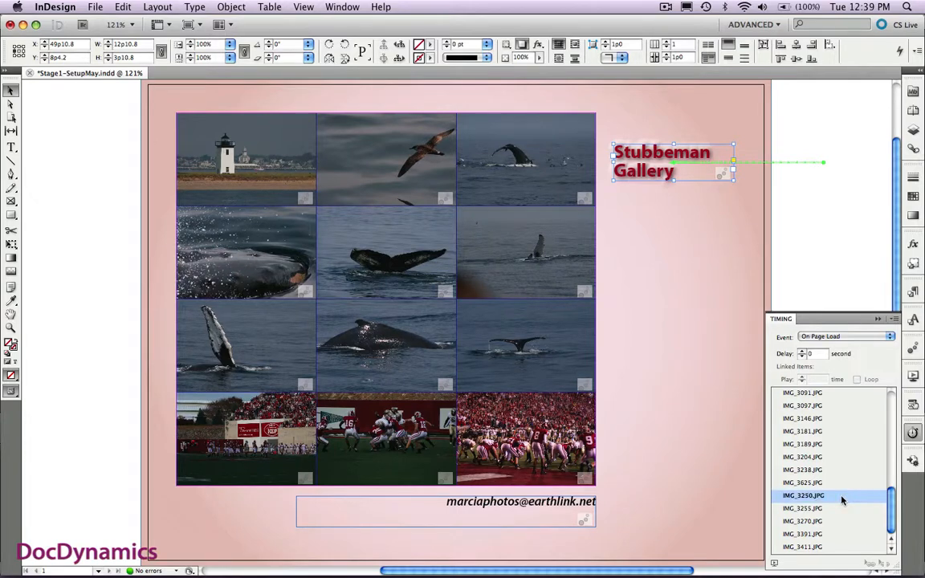
pyautogui.moveTo(844, 557); pyautogui.dragTo(844, 554)
pyautogui.click(845, 548)
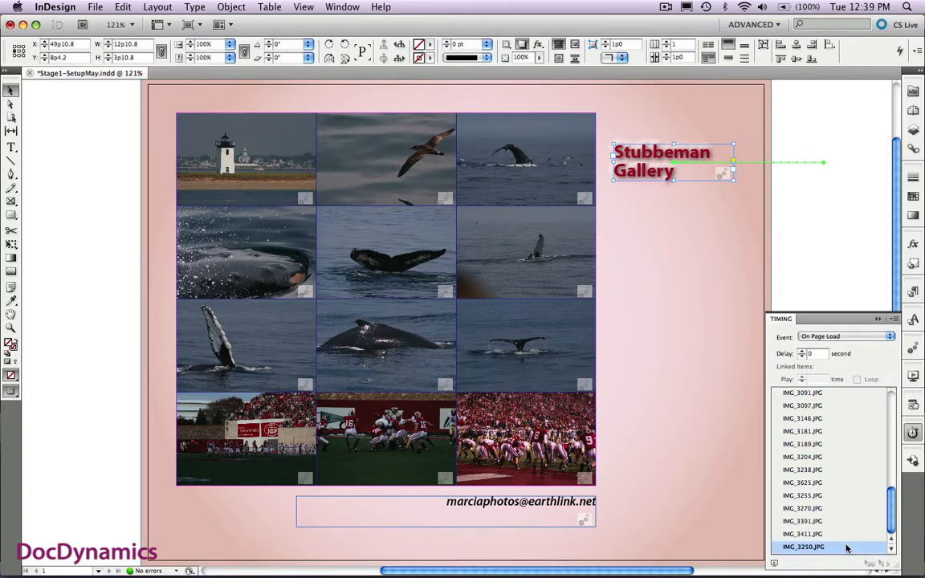
pyautogui.moveTo(846, 548); pyautogui.dragTo(842, 464)
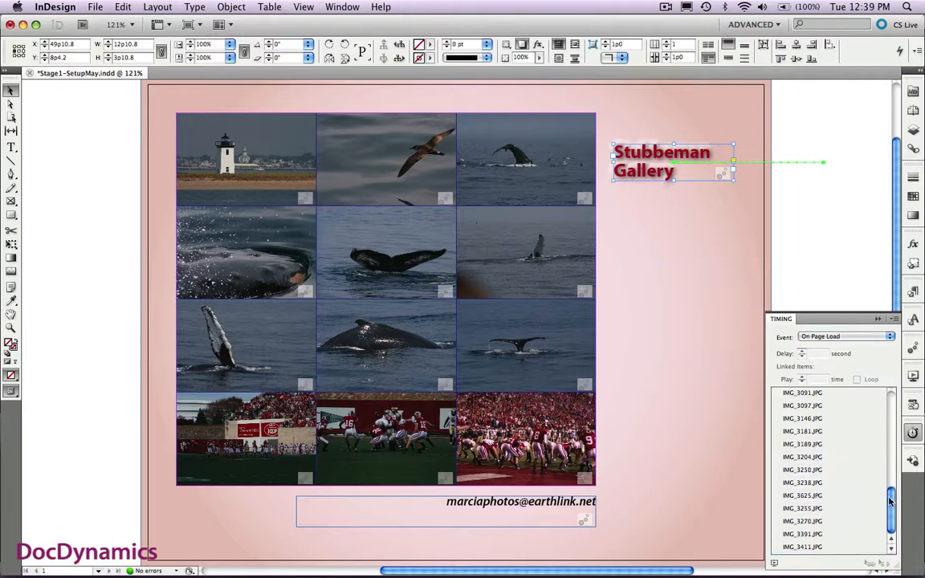
pyautogui.moveTo(889, 501); pyautogui.dragTo(889, 394)
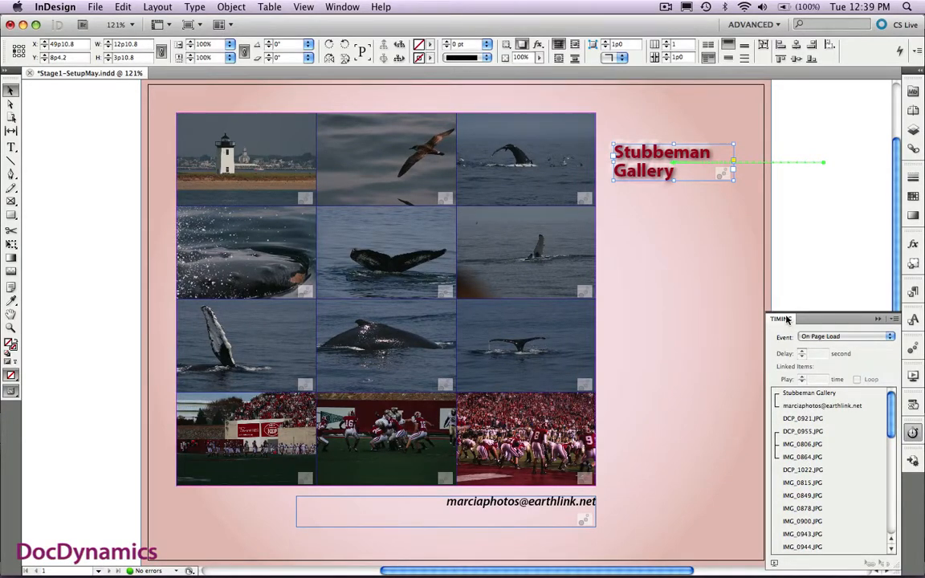
pyautogui.click(878, 319)
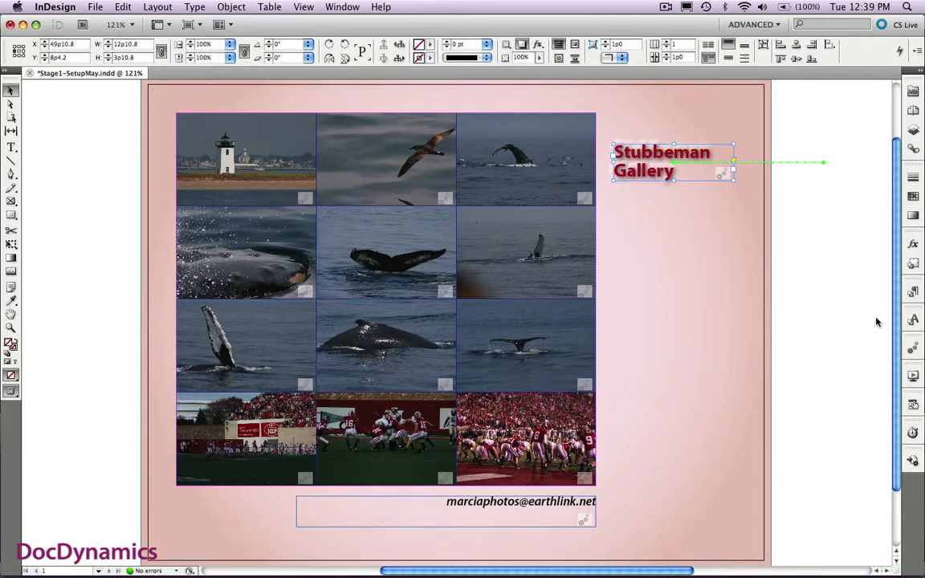
# - Export all pages in Flash Player (SWF) format at 115% scale, replacing Stage1-SetupMay.swf in the Test-n-Toss folder
pyautogui.press('super+e')
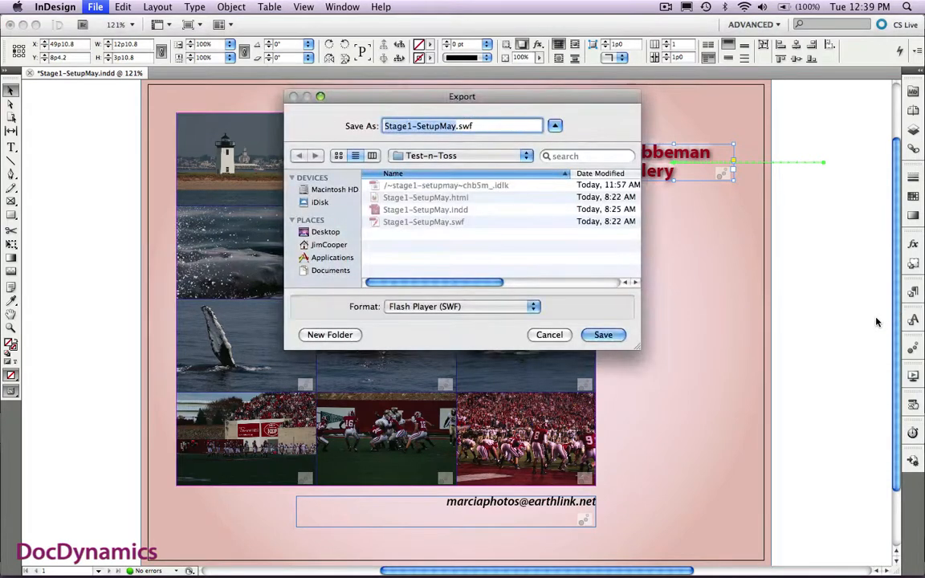
pyautogui.press('Return')
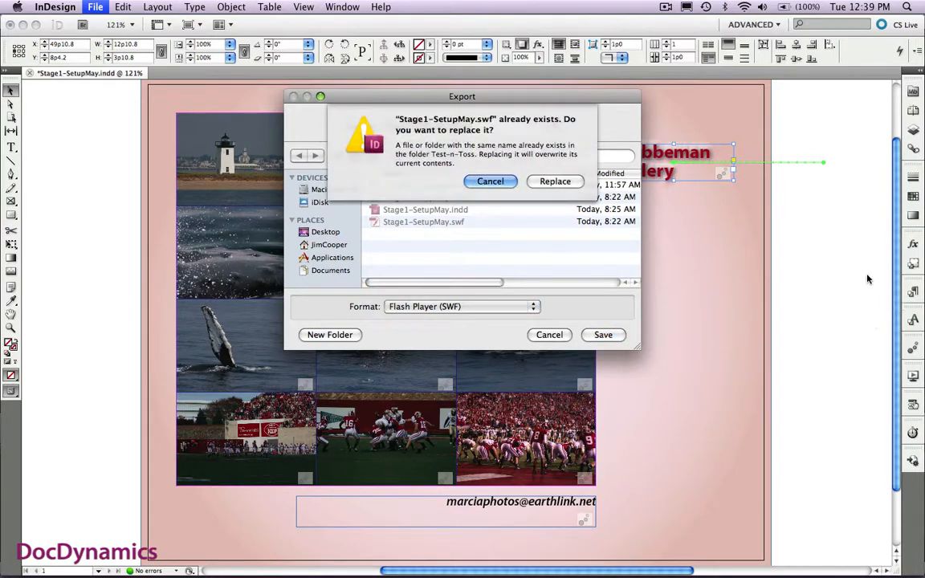
pyautogui.click(542, 183)
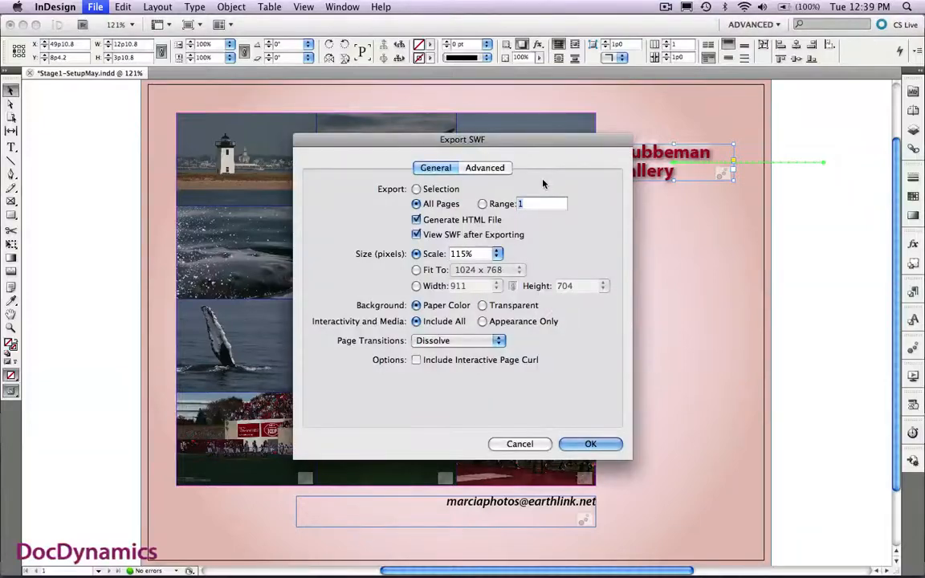
pyautogui.click(590, 444)
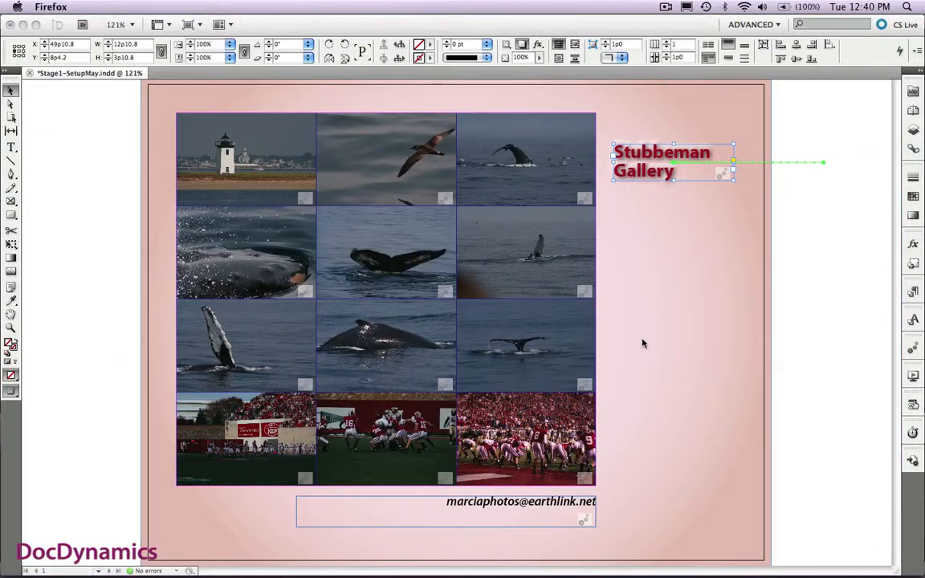